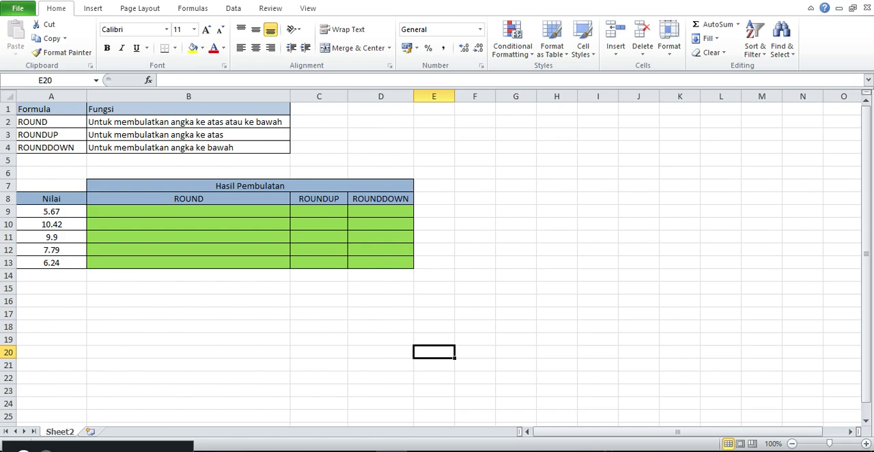
# - Enter the formula =ROUND(A9;0) in B9 and fill it down the ROUND column to B13
pyautogui.click(188, 211)
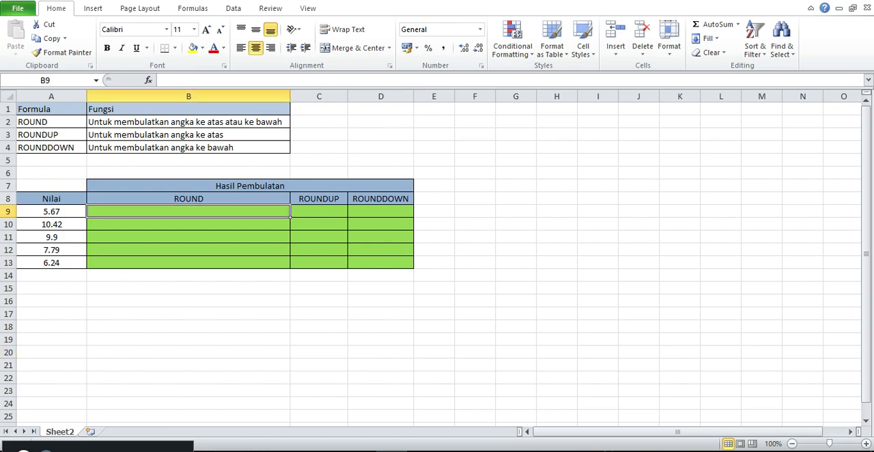
pyautogui.write('=ROUND(')
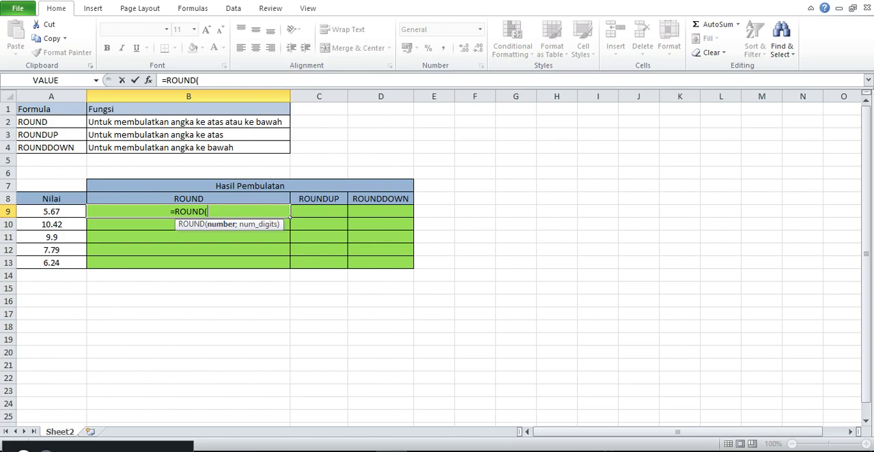
pyautogui.press('Left')
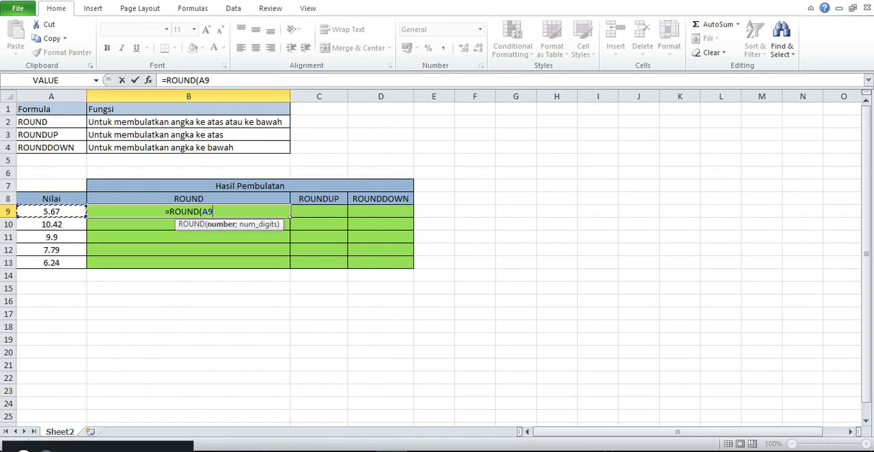
pyautogui.write(';')
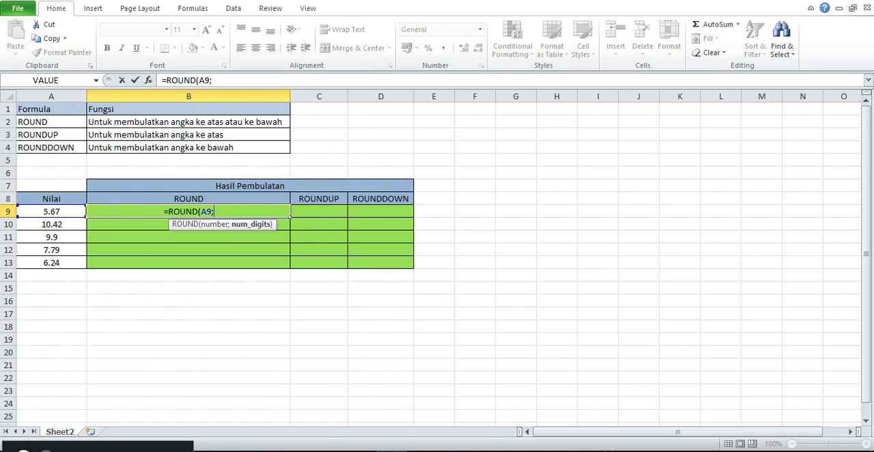
pyautogui.write('0)')
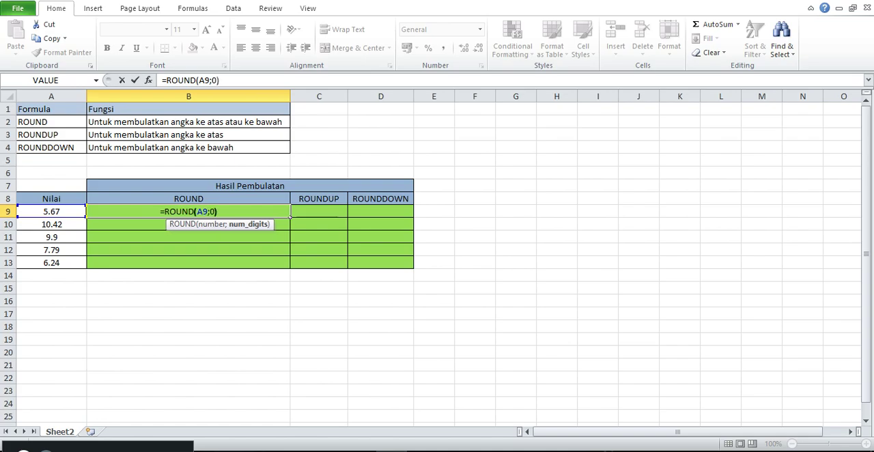
pyautogui.press('Return')
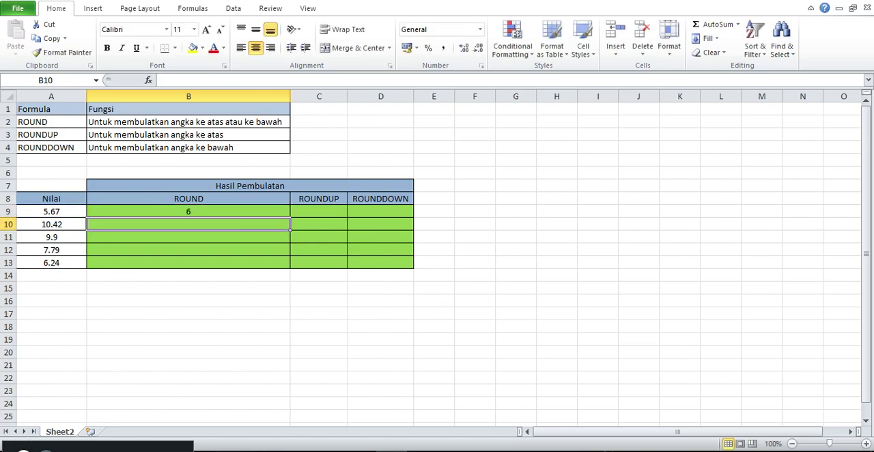
pyautogui.click(188, 210)
pyautogui.doubleClick(291, 217)
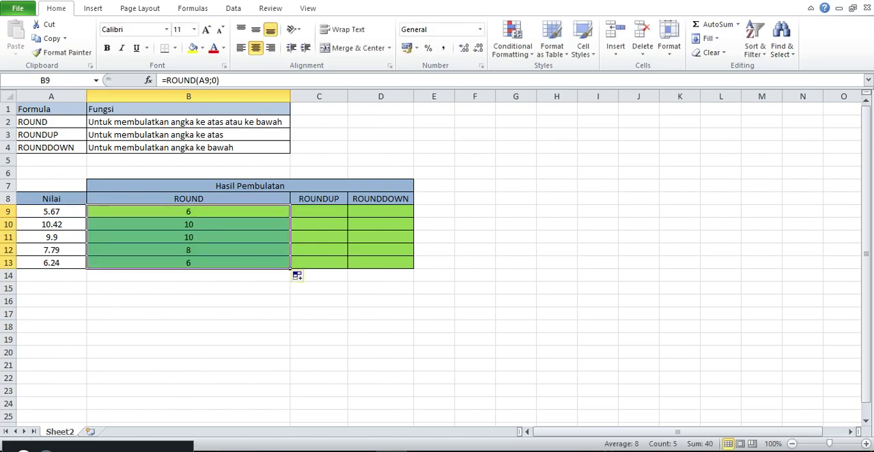
pyautogui.click(51, 211)
pyautogui.moveTo(87, 214); pyautogui.dragTo(189, 213)
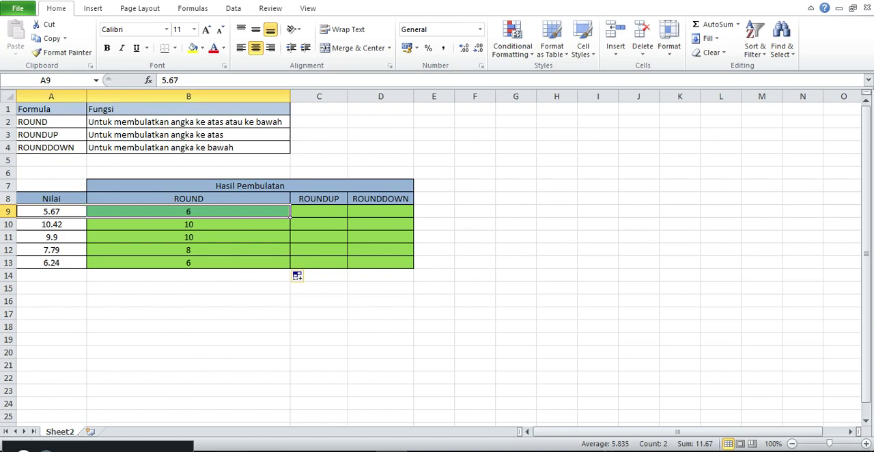
# - Enter the formula =ROUNDUP(A9;0) in C9 and fill it down the ROUNDUP column to C13
pyautogui.click(319, 212)
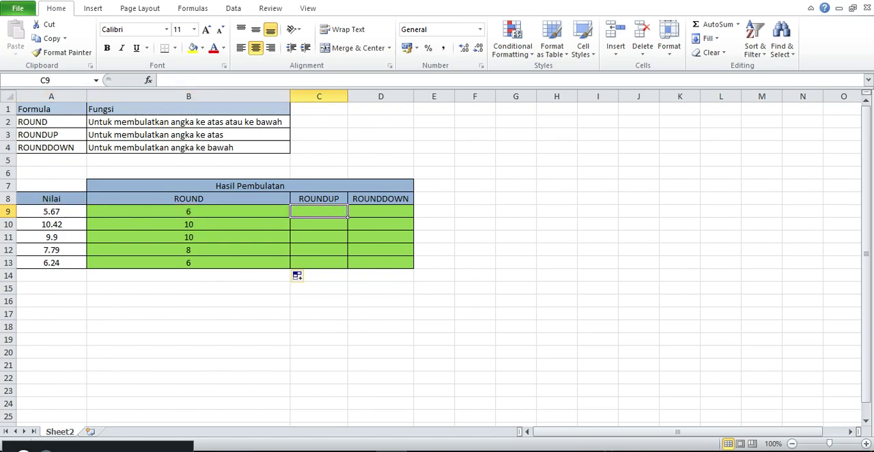
pyautogui.write('=')
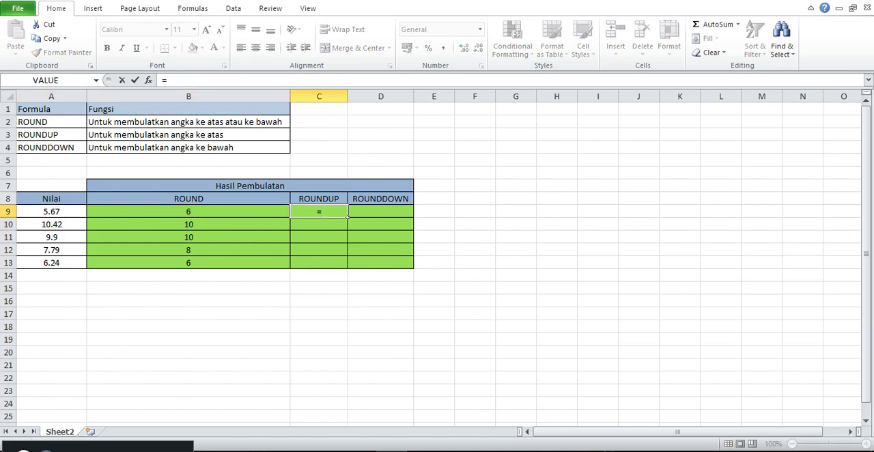
pyautogui.write('ROUND')
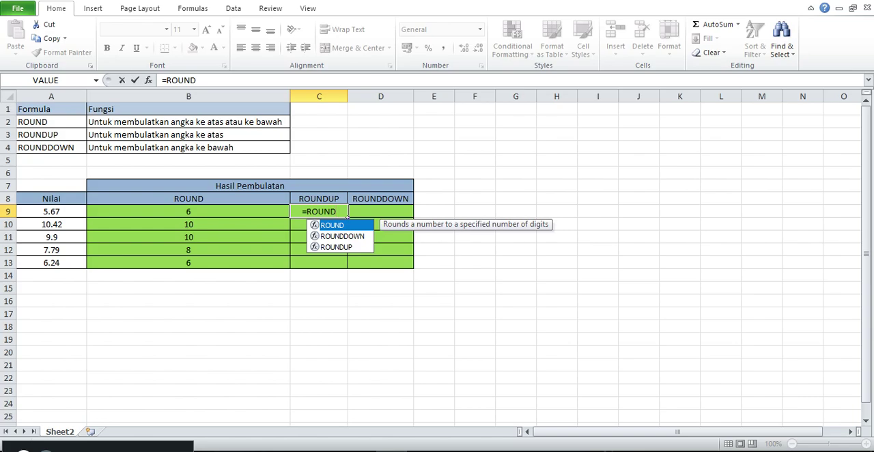
pyautogui.write('UP(')
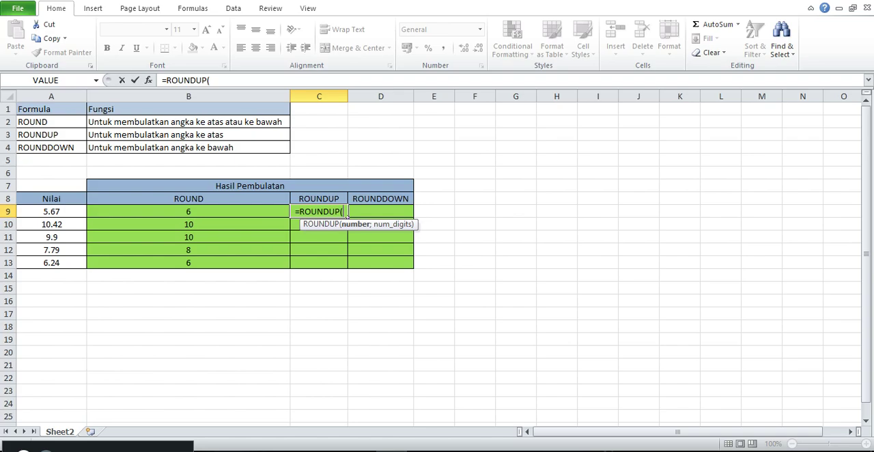
pyautogui.press('Left')
pyautogui.press('Left')
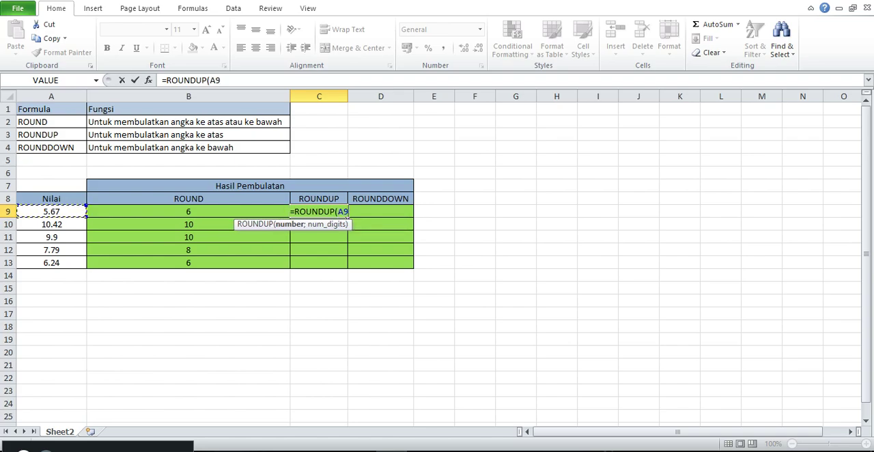
pyautogui.write(';')
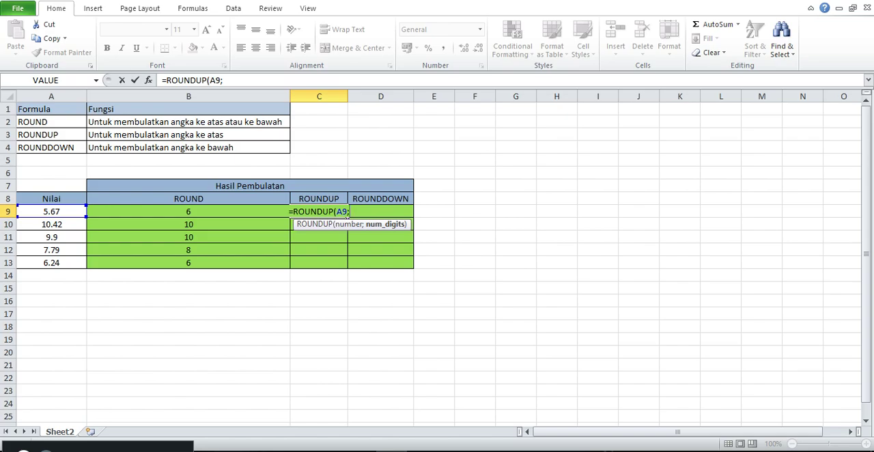
pyautogui.write('0)')
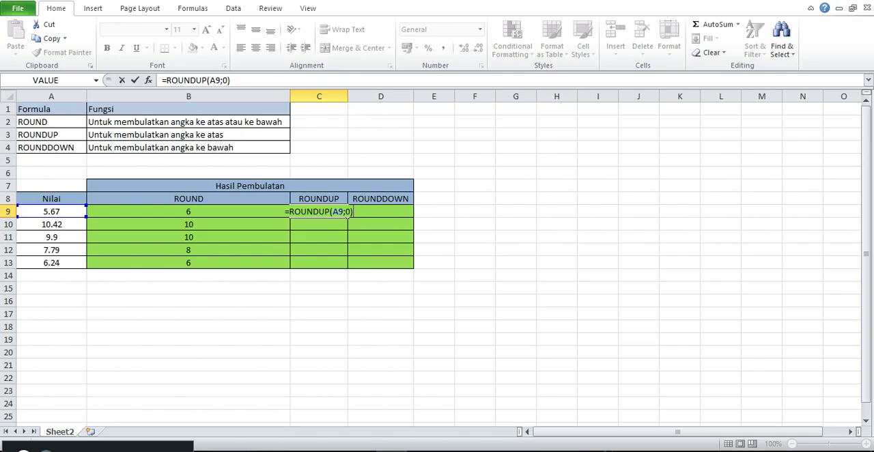
pyautogui.press('Return')
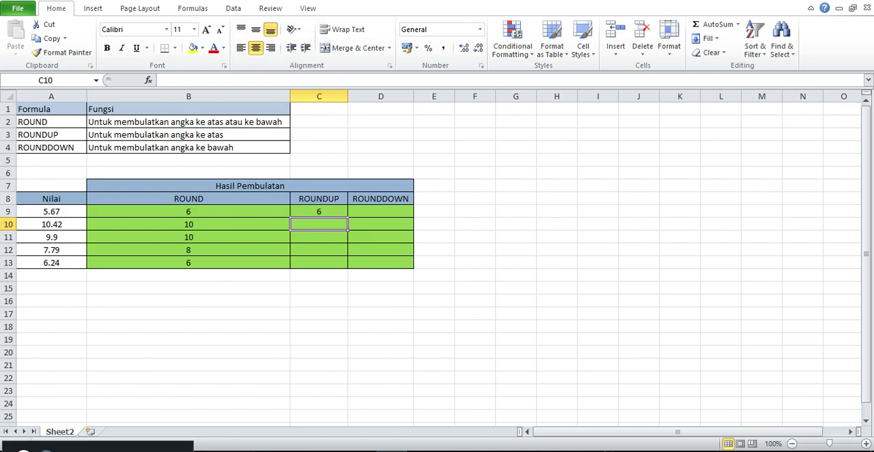
pyautogui.click(319, 212)
pyautogui.doubleClick(347, 216)
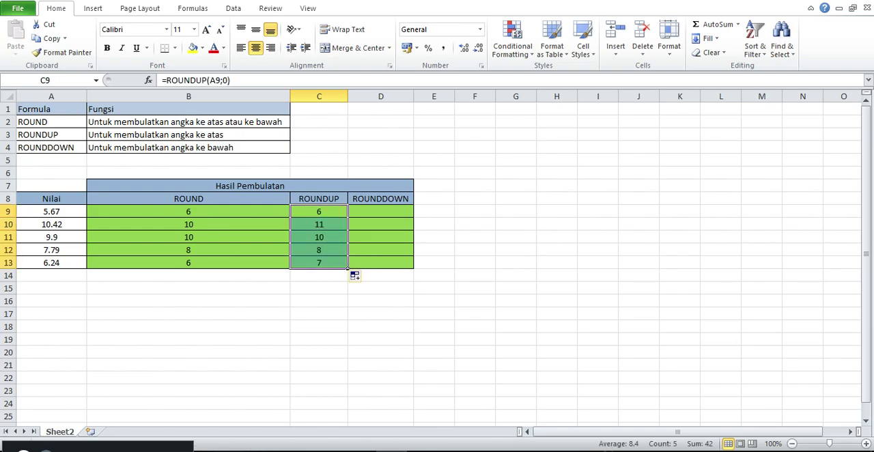
pyautogui.moveTo(51, 211); pyautogui.dragTo(51, 263)
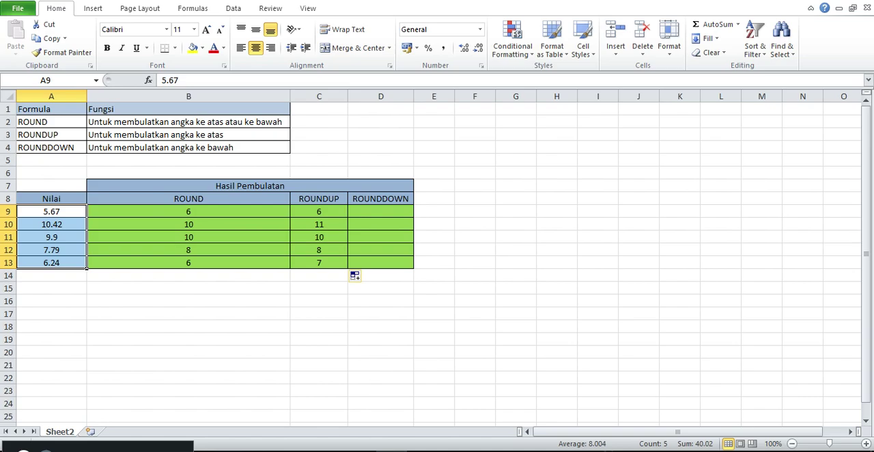
# - Enter the formula =ROUNDDOWN(A9;0) in D9 and fill it down the ROUNDDOWN column to D13
pyautogui.click(380, 212)
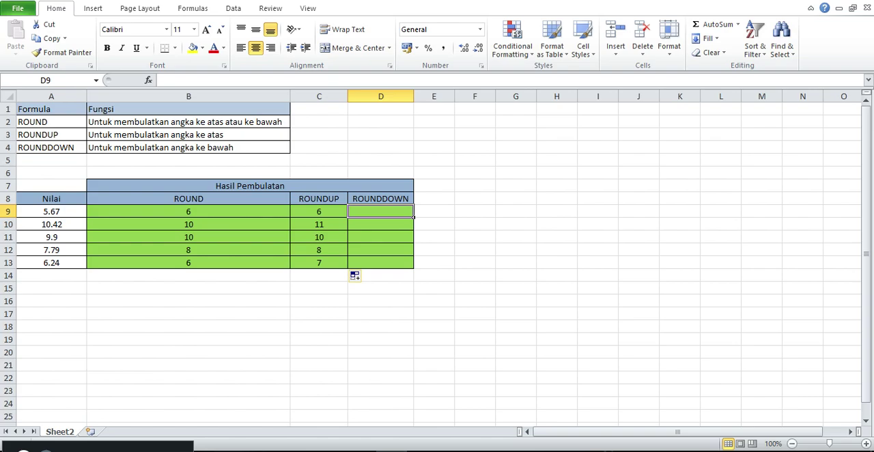
pyautogui.write('=R')
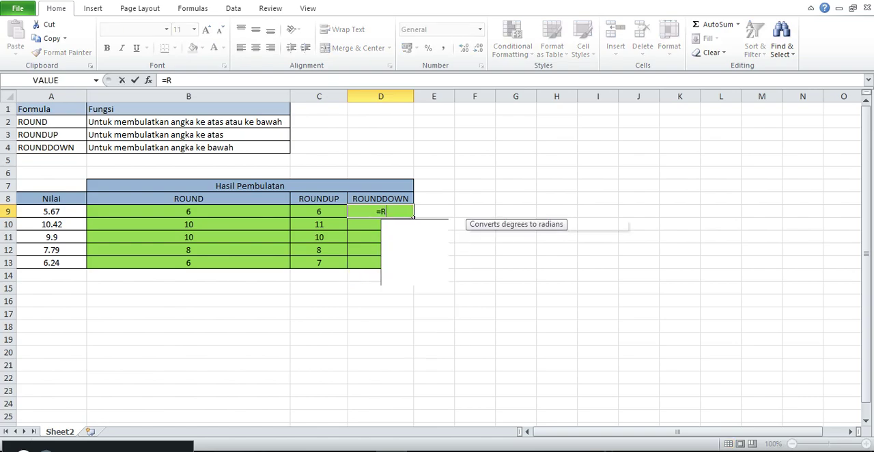
pyautogui.write('OUNDDOWN(')
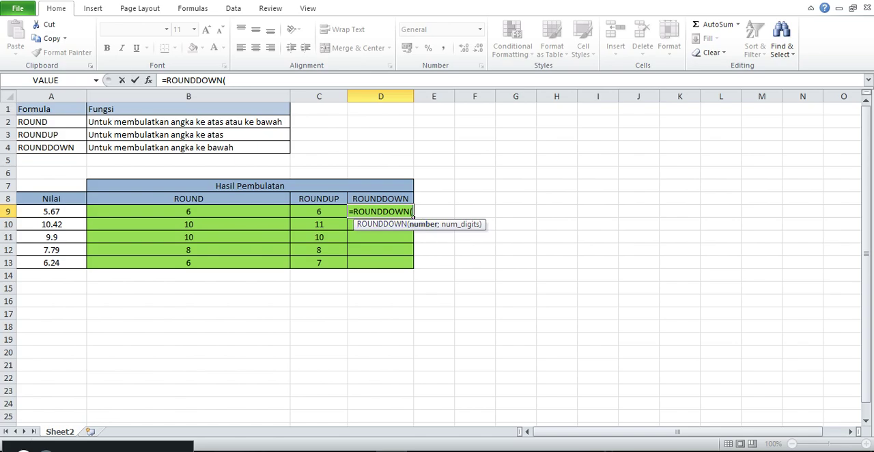
pyautogui.click(82, 211)
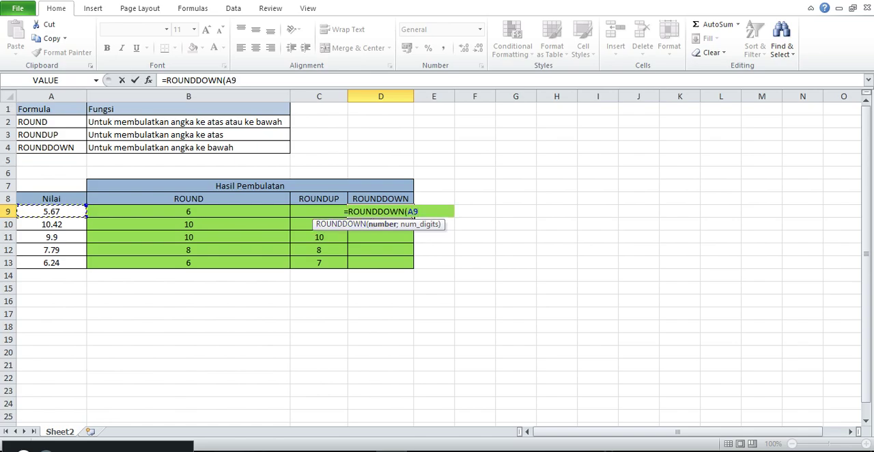
pyautogui.write(';')
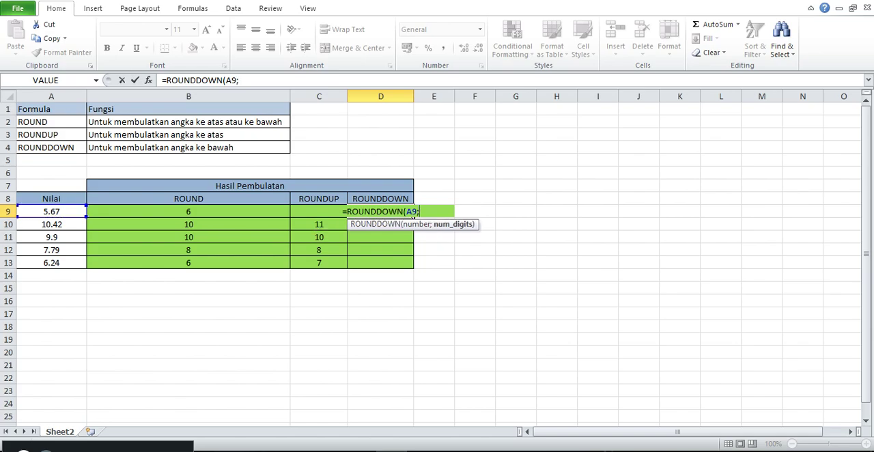
pyautogui.write('0)')
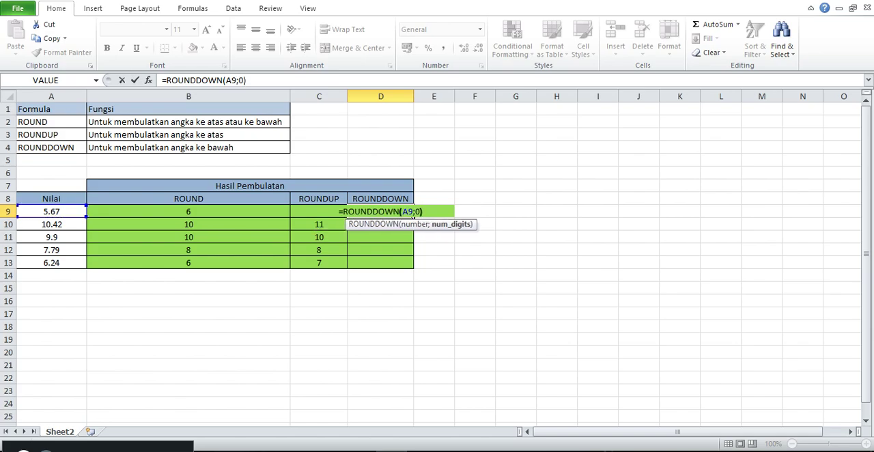
pyautogui.press('Return')
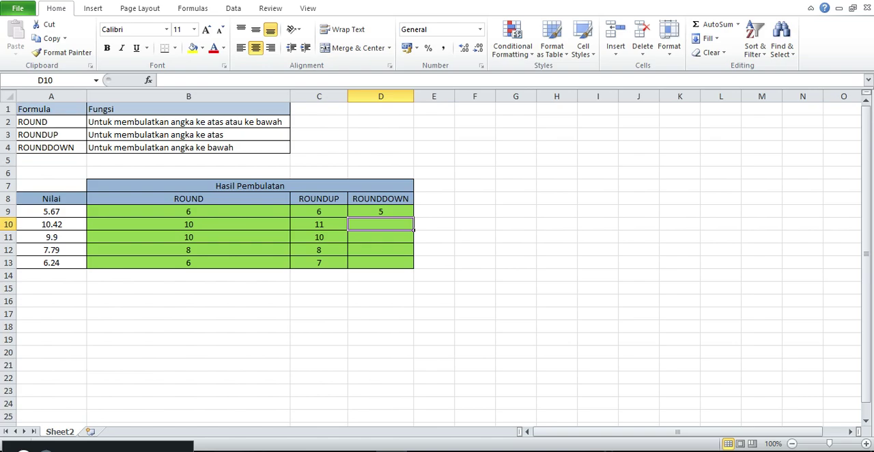
pyautogui.click(380, 211)
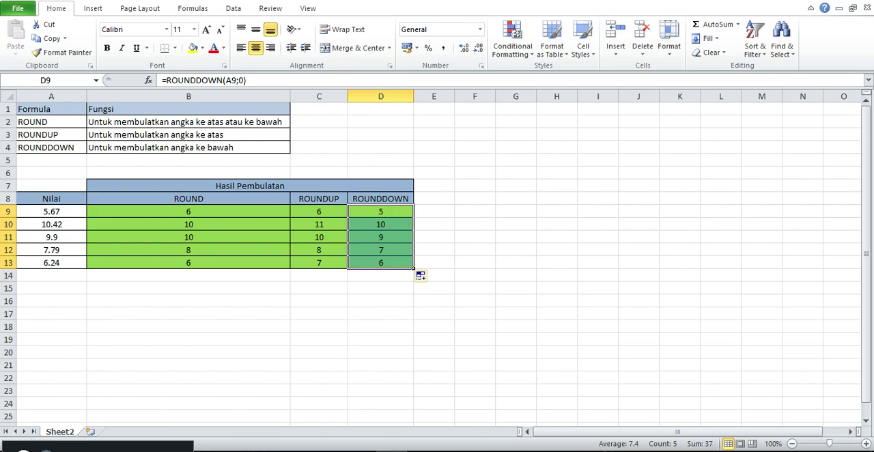
pyautogui.click(381, 262)
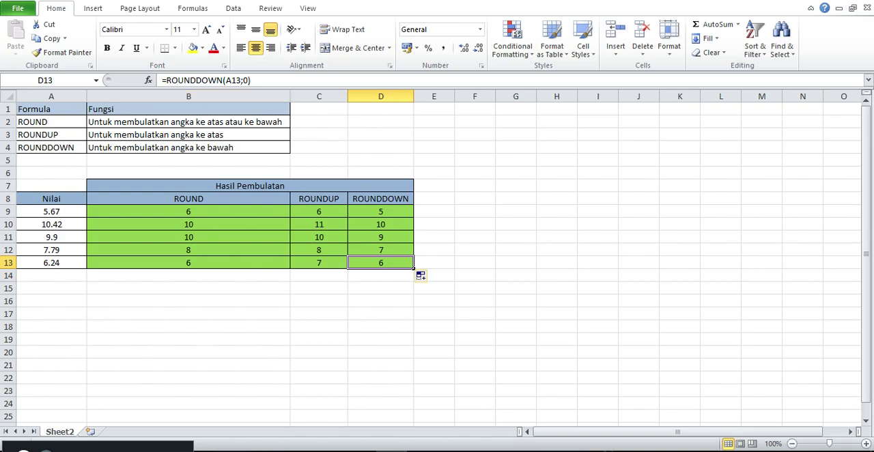
# - Change the number of digits in B9's ROUND formula to 1, giving =ROUND(A9;1)
pyautogui.click(188, 211)
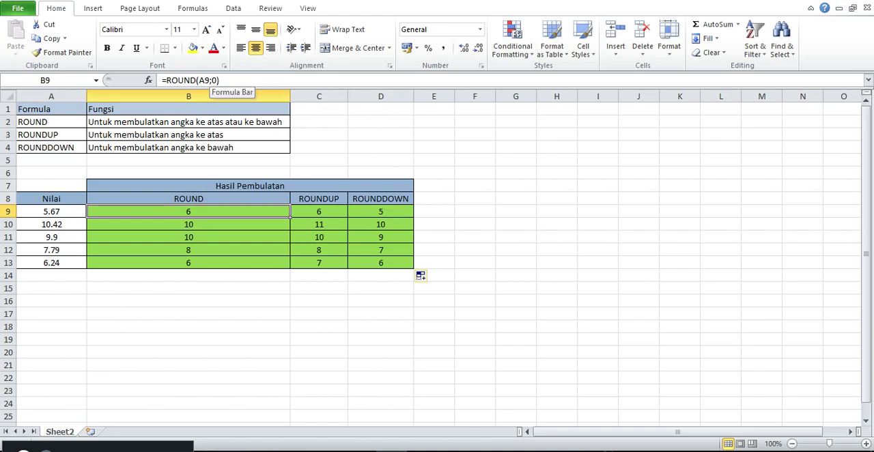
pyautogui.press('F2')
pyautogui.press('Left')
pyautogui.press('BackSpace')
pyautogui.write('1')
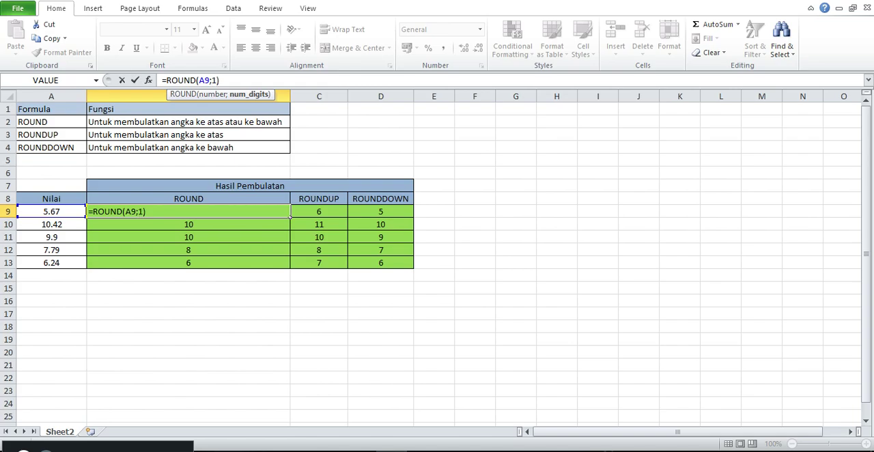
pyautogui.press('Return')
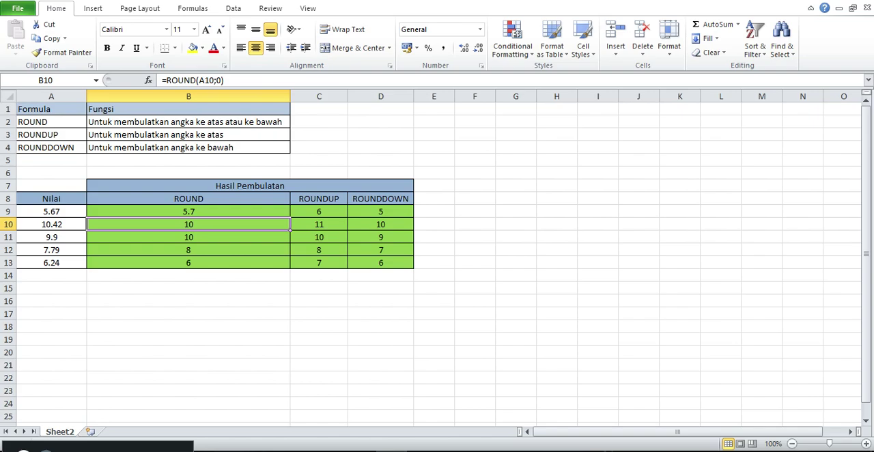
# - Copy the one-decimal ROUND formula from B9 down to B10 only
pyautogui.click(51, 212)
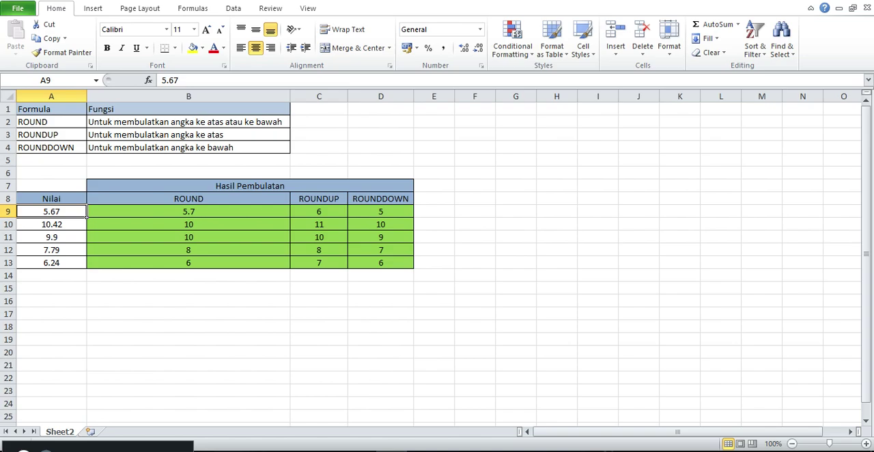
pyautogui.click(188, 212)
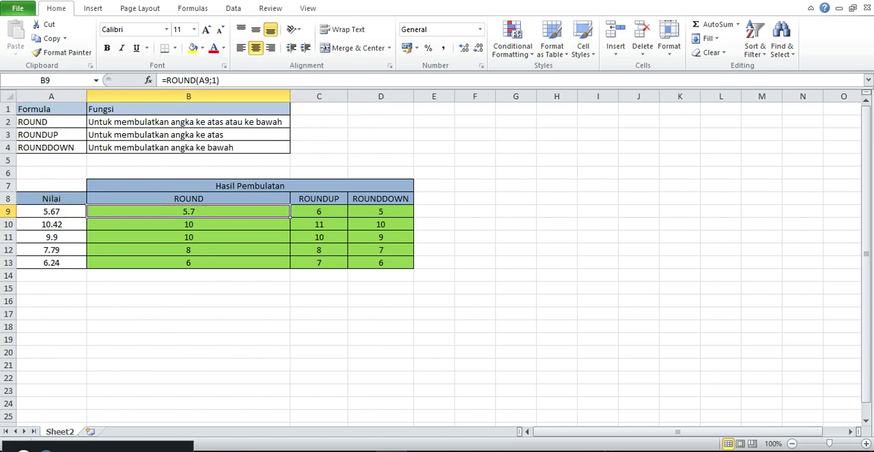
pyautogui.moveTo(289, 218); pyautogui.dragTo(289, 231)
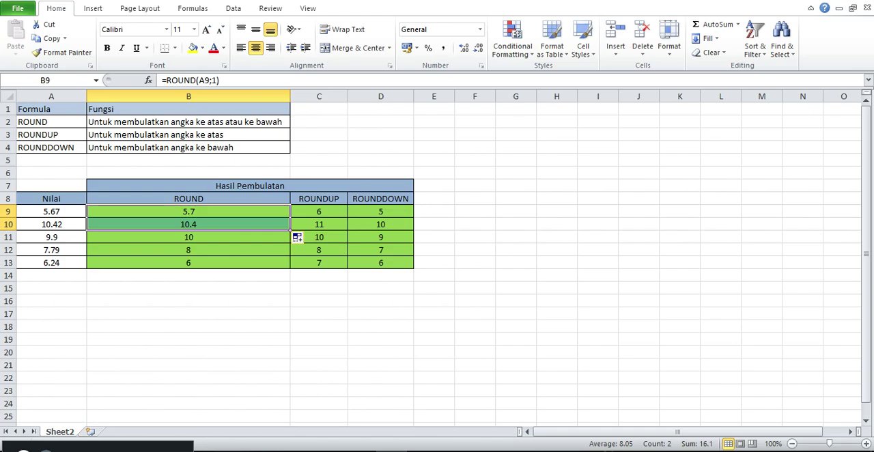
# - Examine the decimal digits of the value in A10 and the ROUNDUP formula in C9
pyautogui.doubleClick(63, 224)
pyautogui.moveTo(62, 224); pyautogui.dragTo(52, 224)
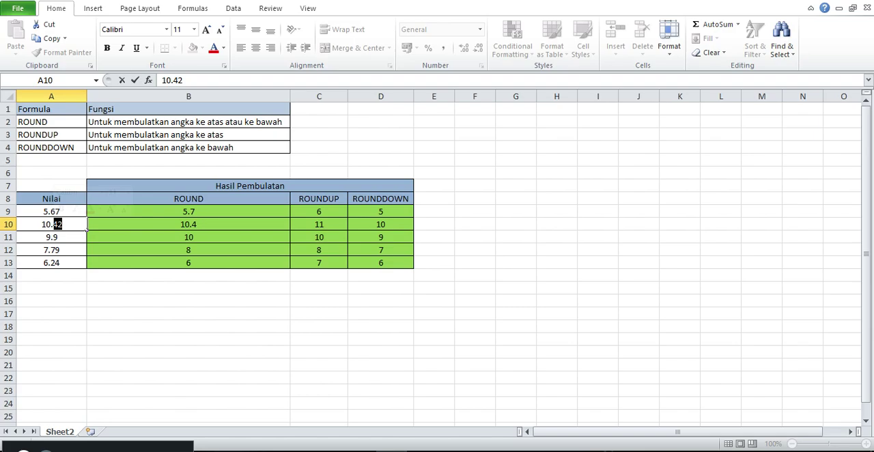
pyautogui.click(58, 223)
pyautogui.click(345, 213)
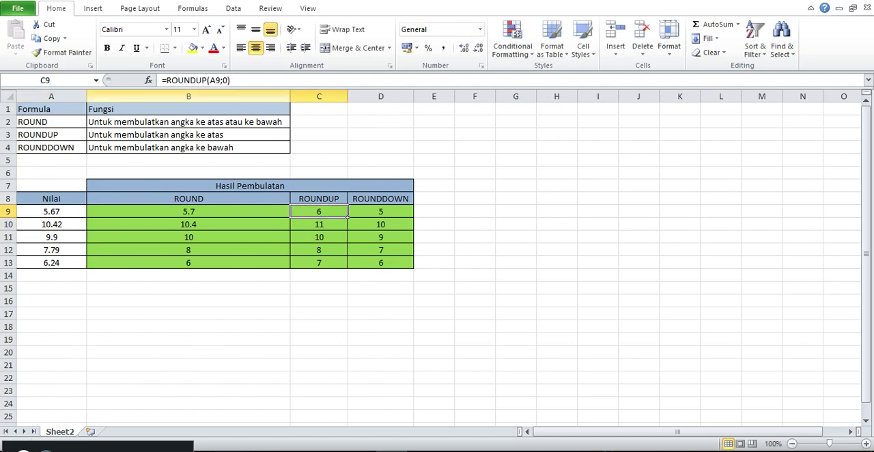
# - Change the number of digits in C9's ROUNDUP formula to 1, giving =ROUNDUP(A9;1)
pyautogui.doubleClick(346, 213)
pyautogui.press('BackSpace')
pyautogui.press('BackSpace')
pyautogui.write('1))')
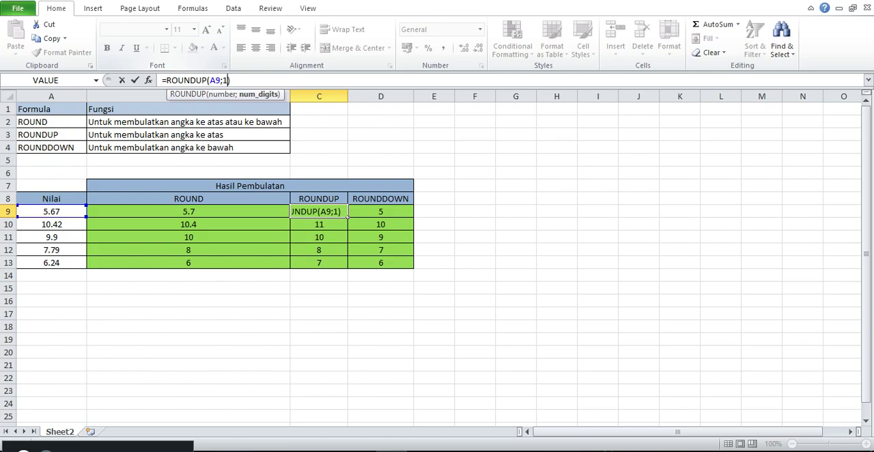
pyautogui.press('Return')
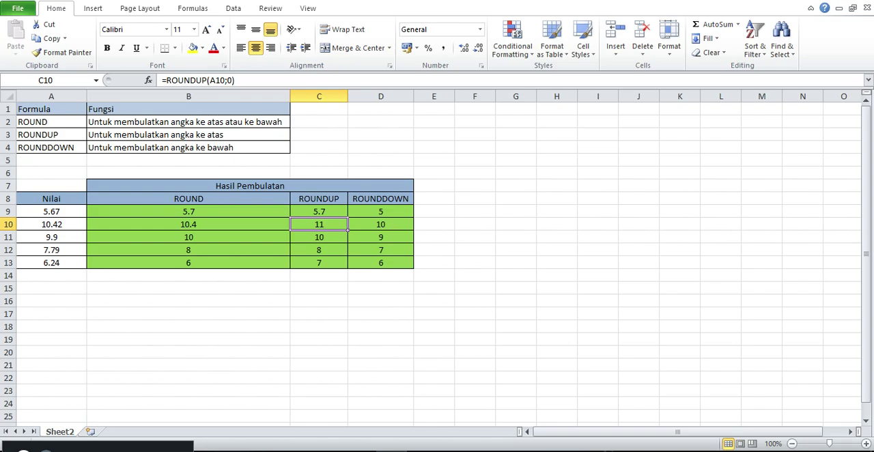
# - Check the source value in A9, then fill the one-decimal ROUNDUP formula from C9 down to C13
pyautogui.doubleClick(56, 212)
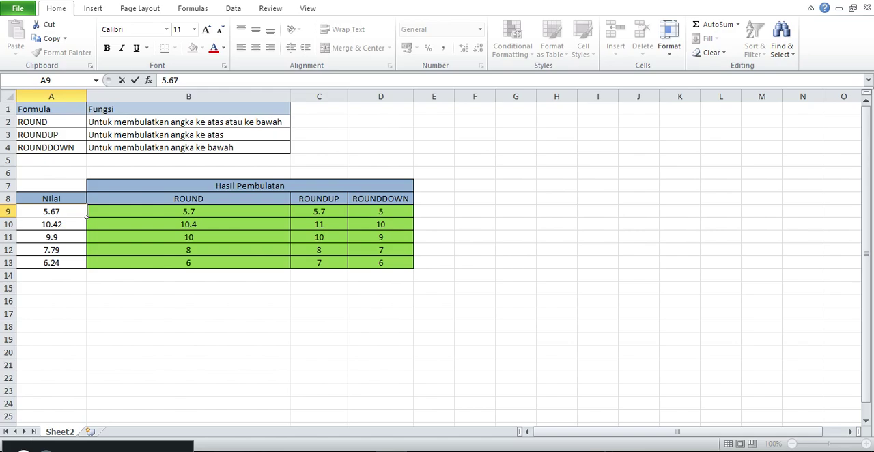
pyautogui.click(319, 224)
pyautogui.click(319, 212)
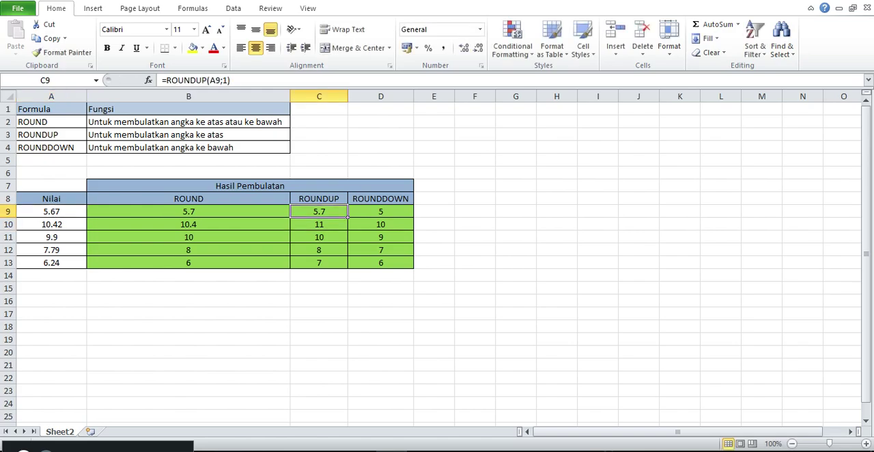
pyautogui.moveTo(347, 217); pyautogui.dragTo(347, 269)
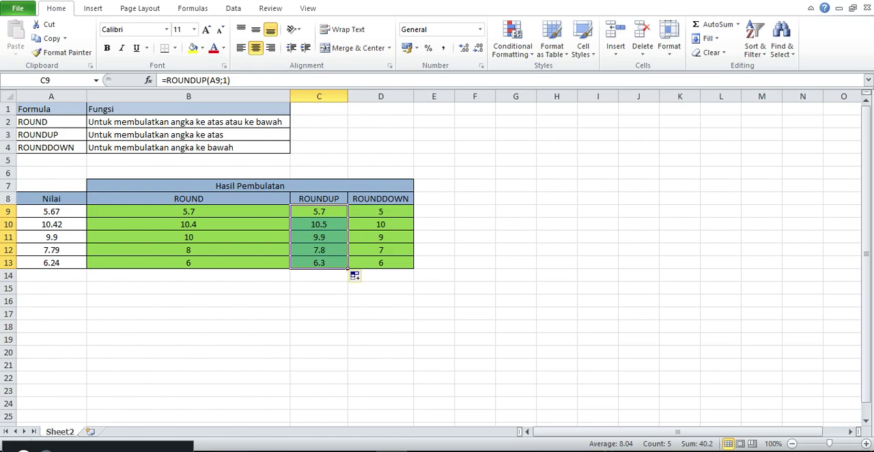
# - Change the number of digits in D9's ROUNDDOWN formula to 1, giving =ROUNDDOWN(A9;1)
pyautogui.click(381, 211)
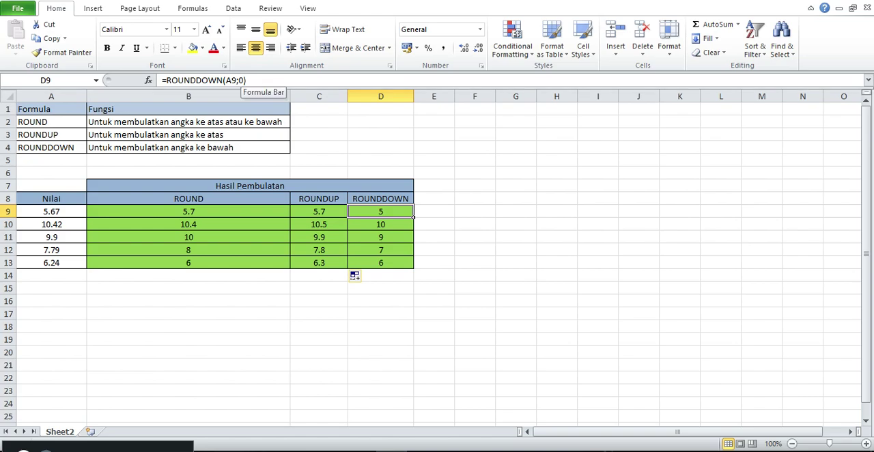
pyautogui.click(240, 80)
pyautogui.press('Delete')
pyautogui.write('1')
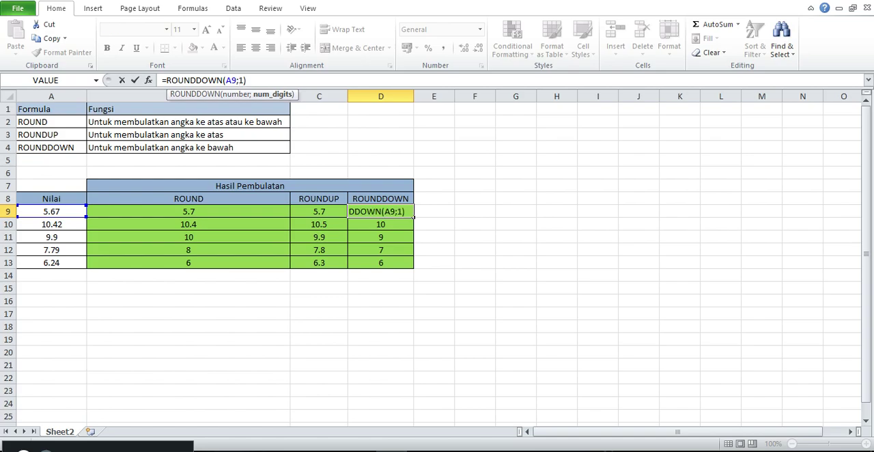
pyautogui.press('Return')
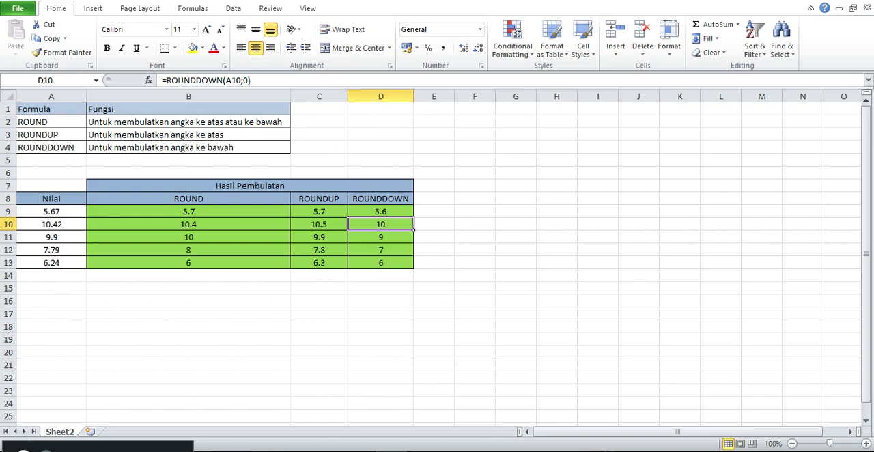
# - Check the decimal digits of the value in A9 and fill the one-decimal ROUNDDOWN formula from D9 down to D13
pyautogui.click(60, 211)
pyautogui.doubleClick(60, 212)
pyautogui.moveTo(61, 212); pyautogui.dragTo(50, 212)
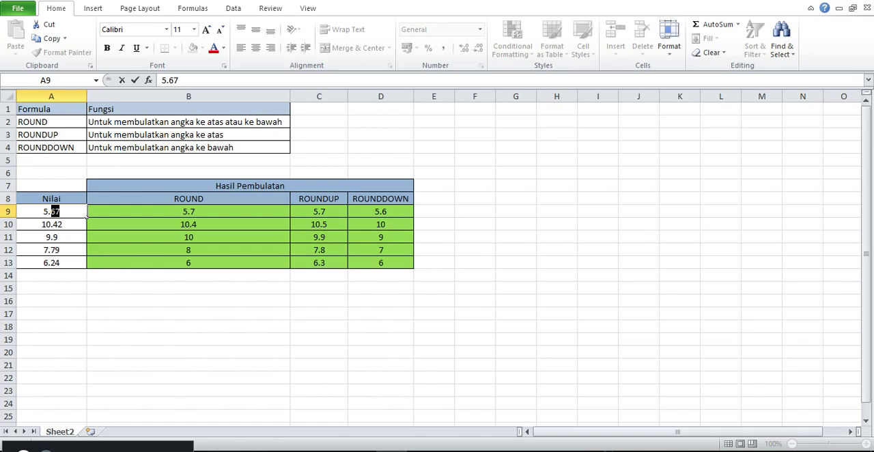
pyautogui.click(380, 211)
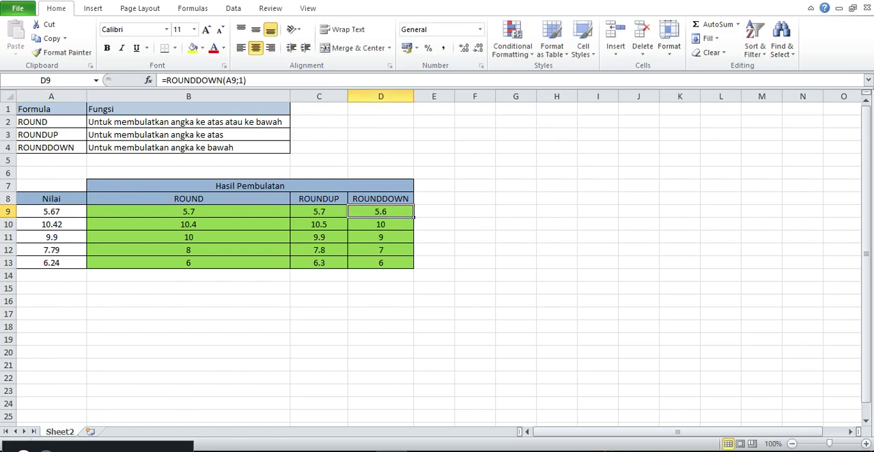
pyautogui.moveTo(413, 217); pyautogui.dragTo(421, 275)
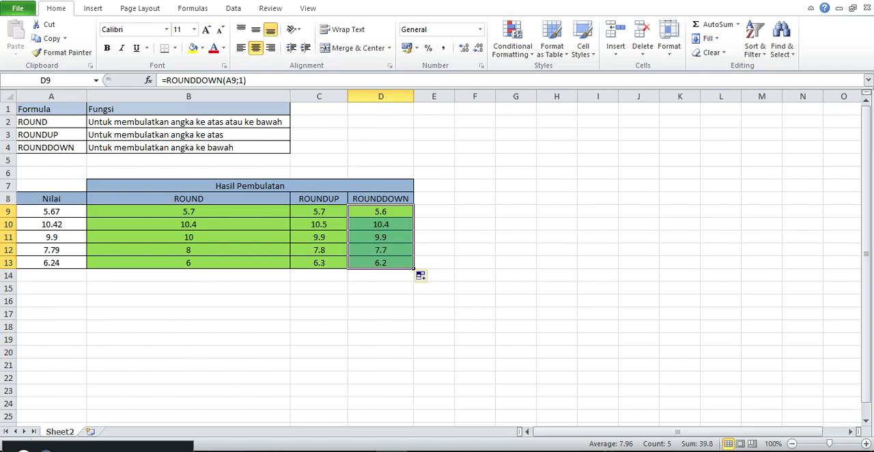
pyautogui.click(381, 314)
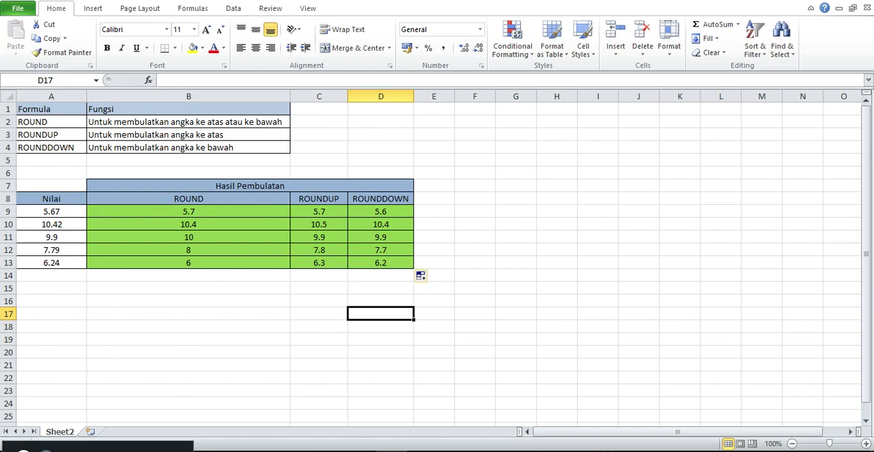